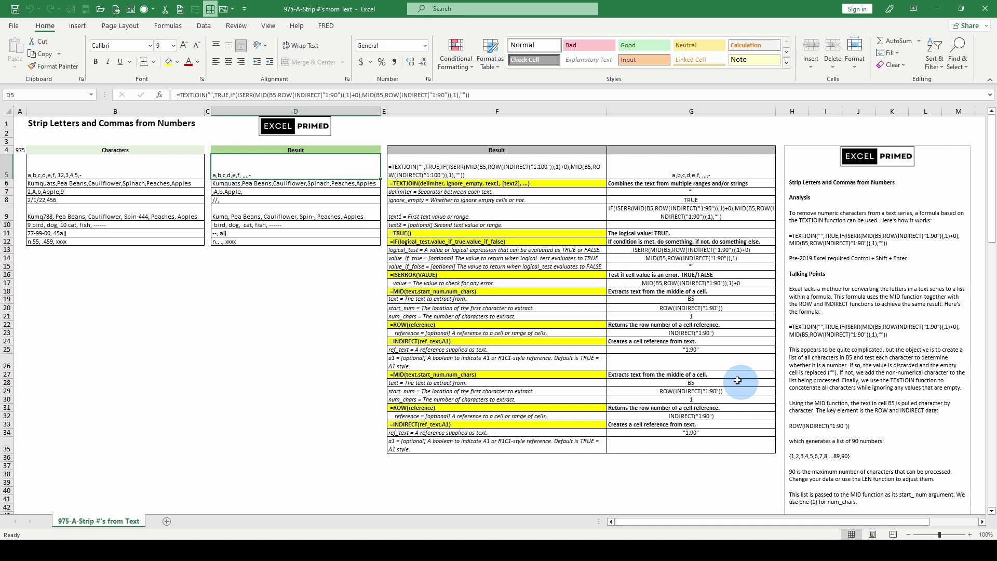
Inspect the TEXTJOIN formula in D5, highlighting the IF function's logical_test and value_if_true arguments
click(446, 166)
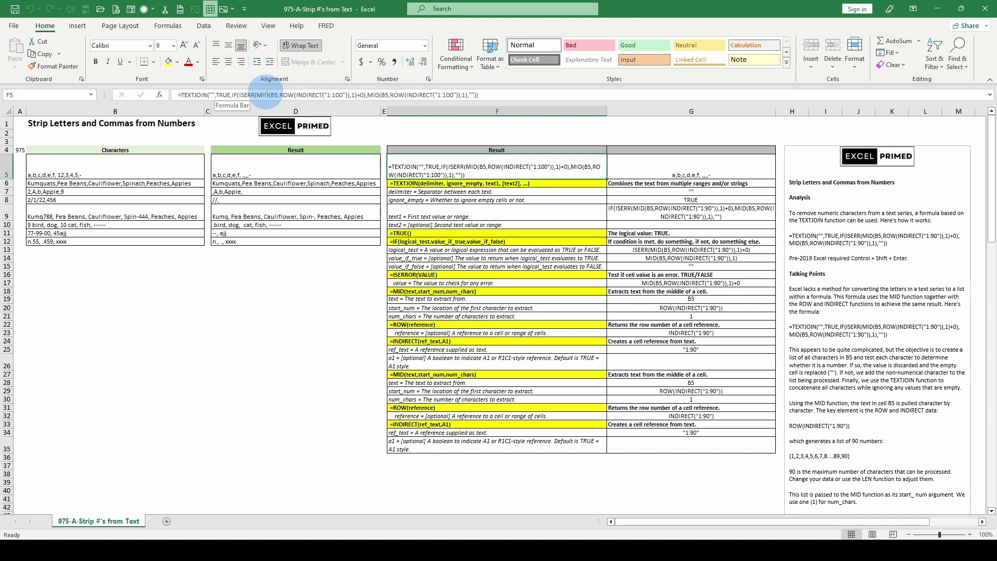
double_click(234, 171)
click(257, 111)
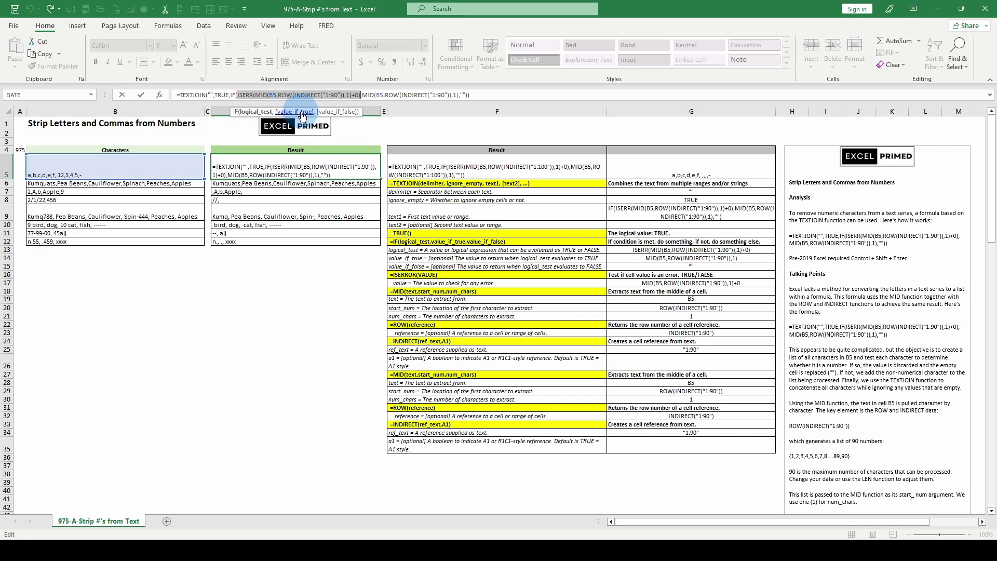
click(303, 112)
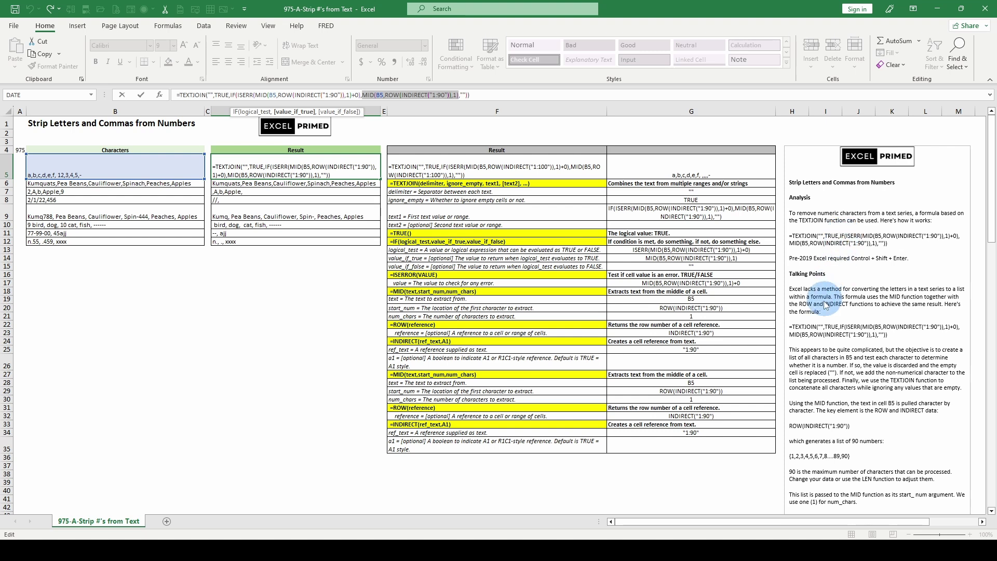
Read the notes beside the table on how MID, ROW and INDIRECT split the text in B5 into characters
scroll(844, 306, down, 1)
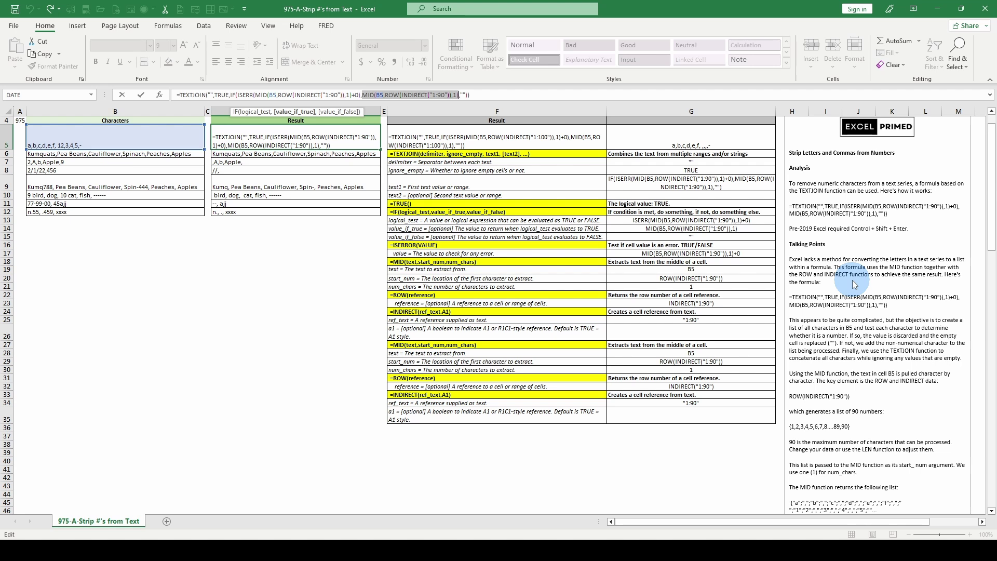
scroll(854, 284, down, 1)
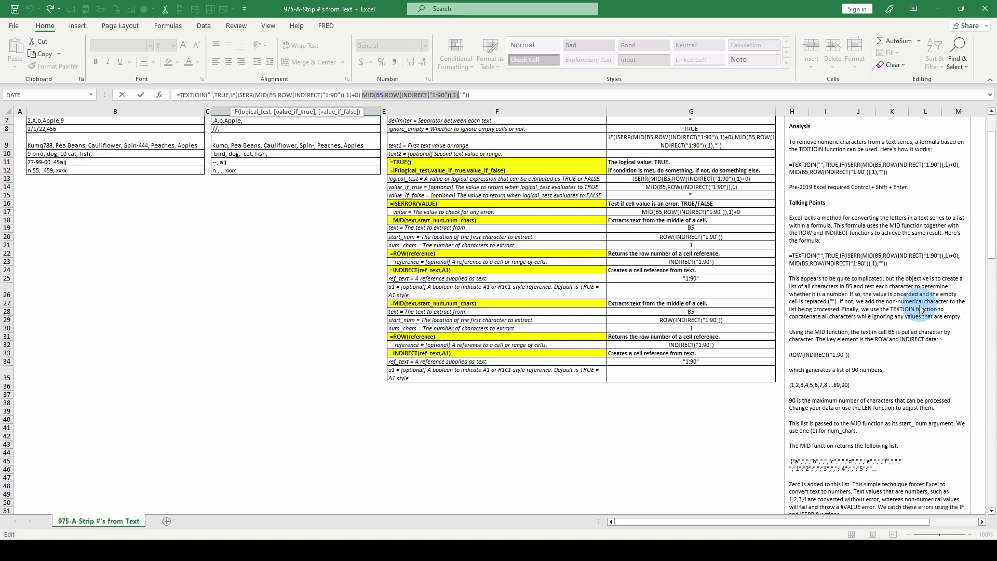
scroll(828, 322, down, 1)
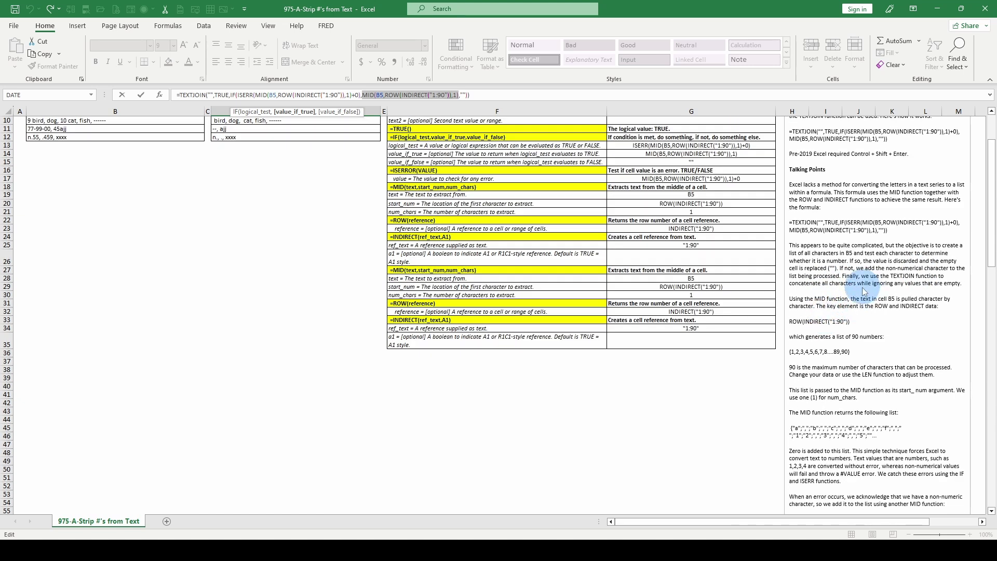
scroll(854, 315, down, 1)
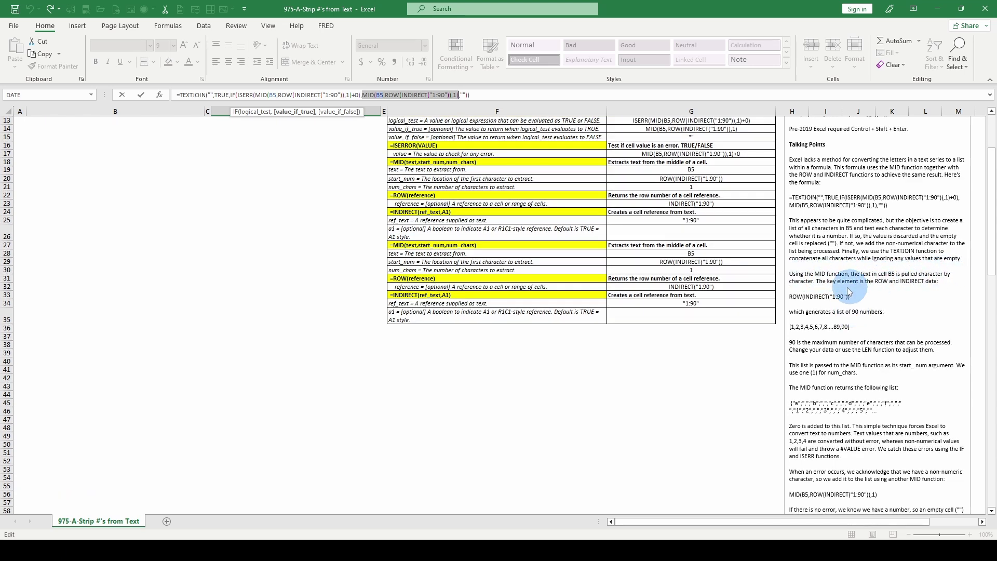
scroll(874, 274, down, 1)
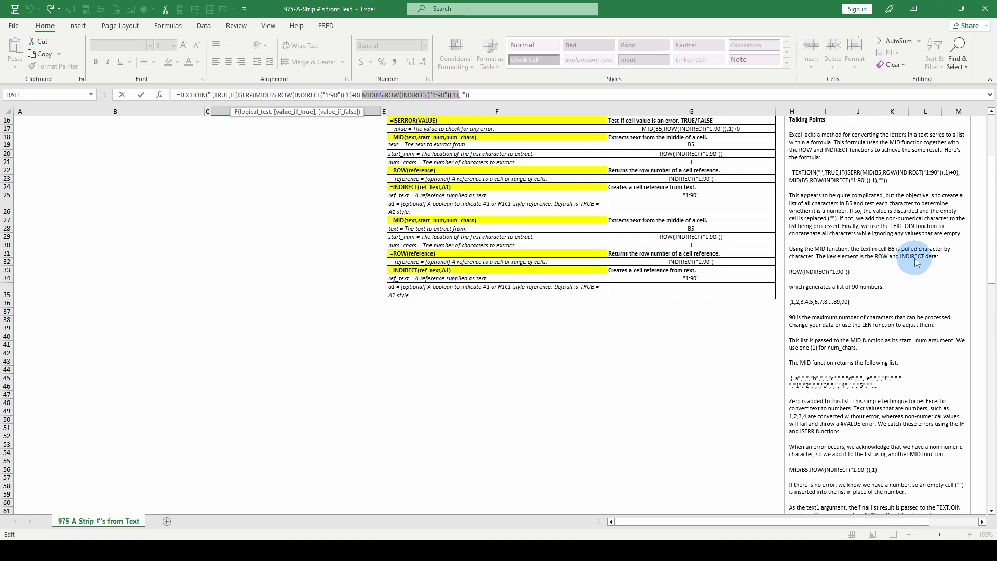
scroll(848, 254, down, 1)
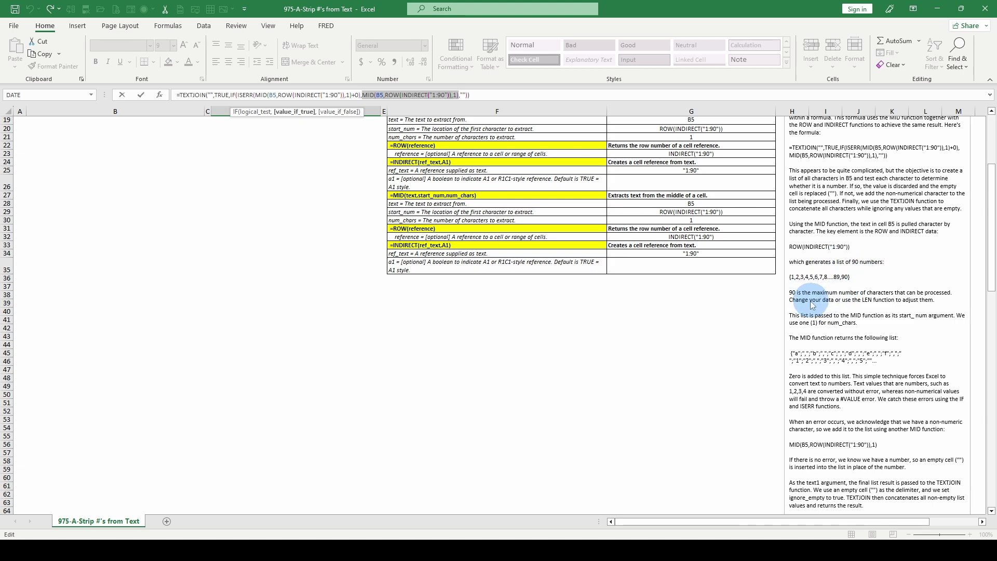
scroll(827, 309, down, 1)
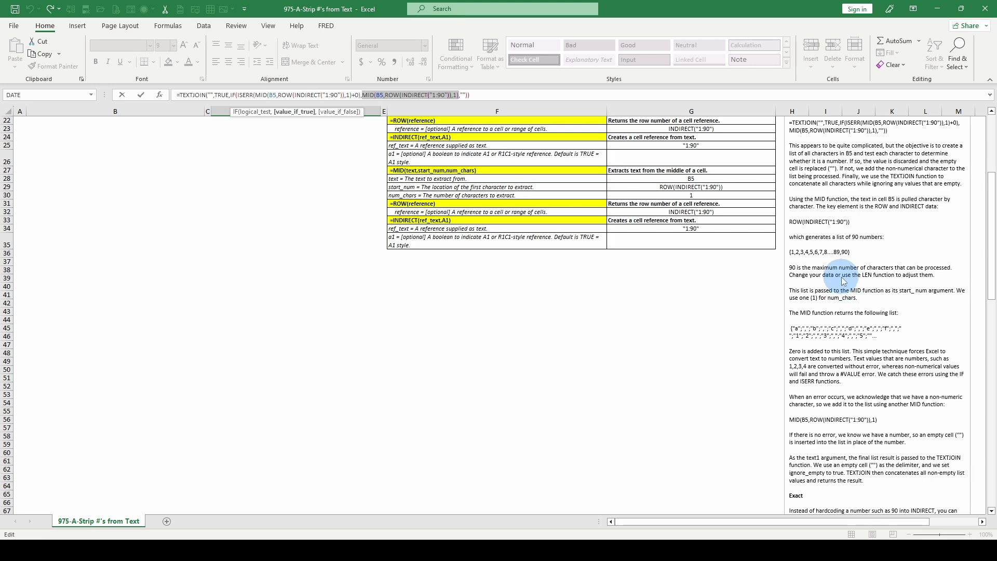
scroll(842, 281, down, 1)
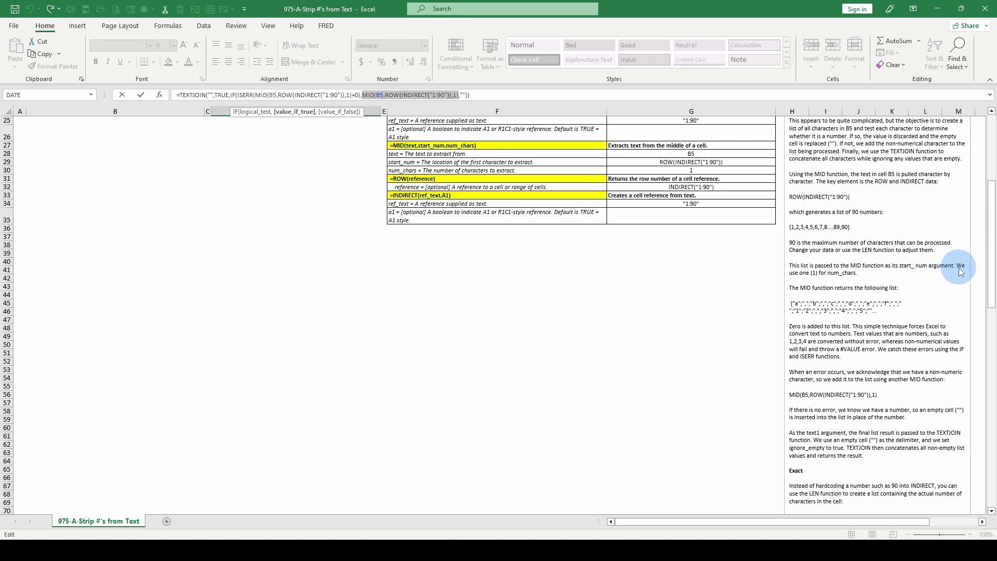
scroll(851, 291, down, 1)
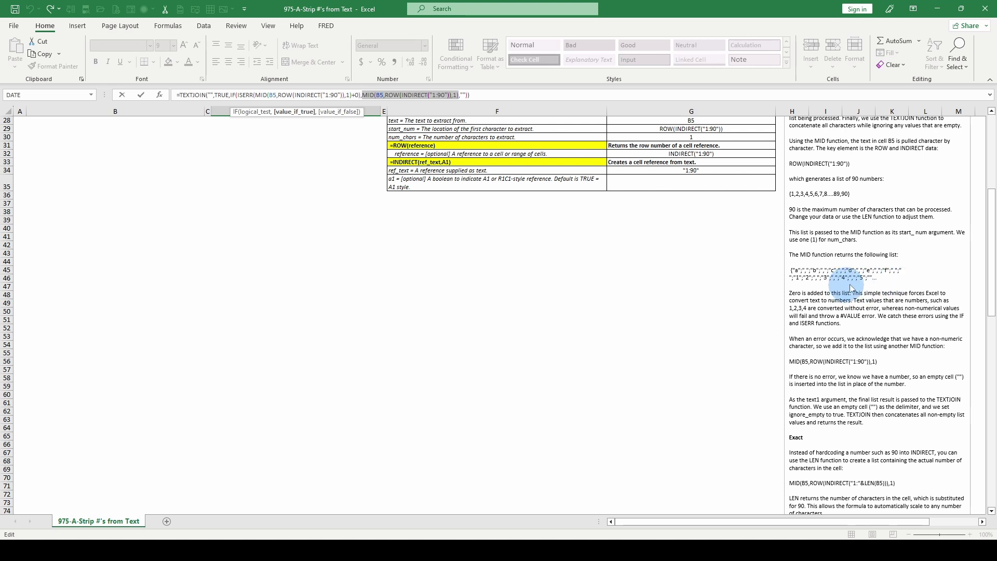
scroll(857, 285, down, 1)
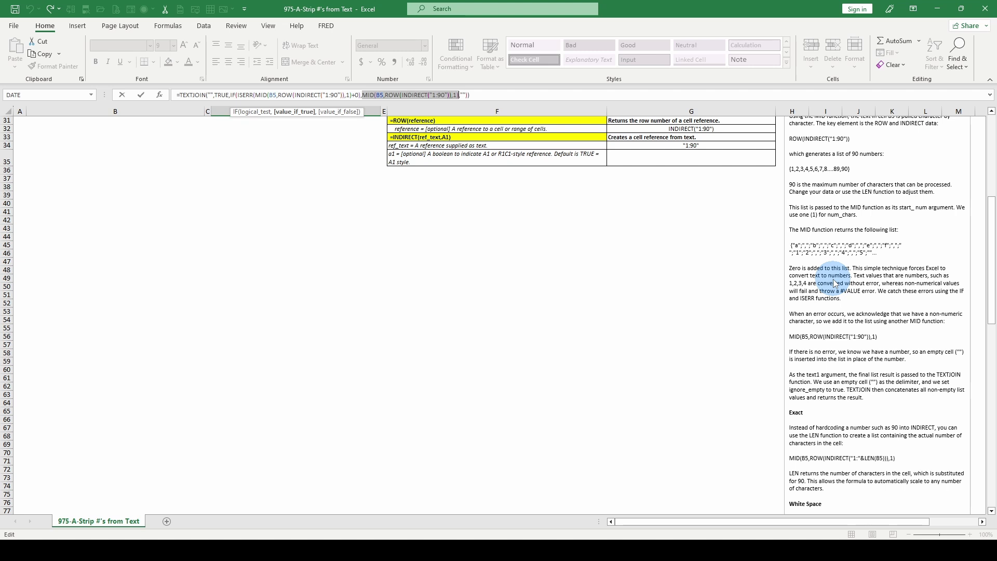
Read the notes on adding zero, catching errors with IF and ISERR, joining with TEXTJOIN, and replacing 90 with LEN
scroll(883, 275, down, 1)
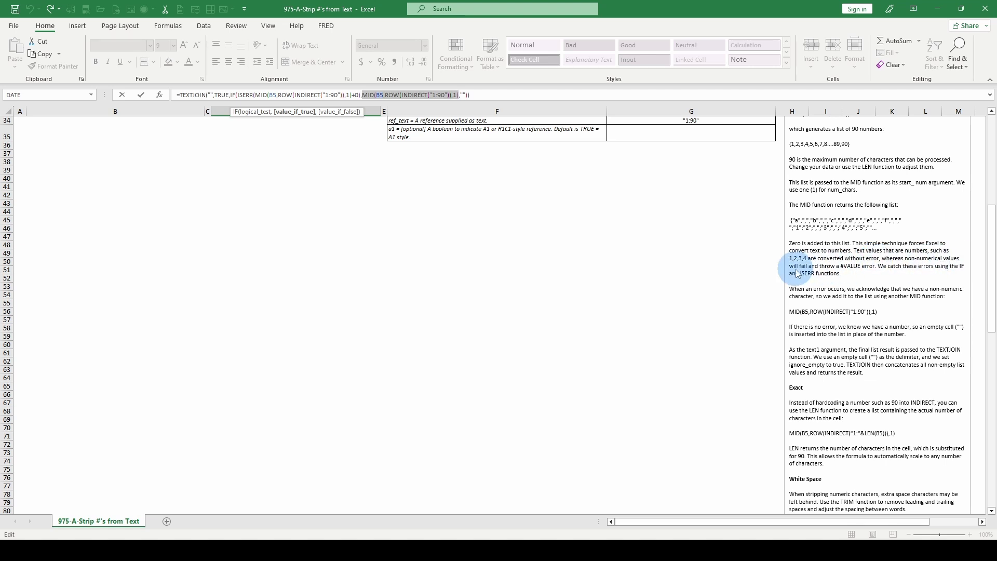
scroll(872, 269, down, 1)
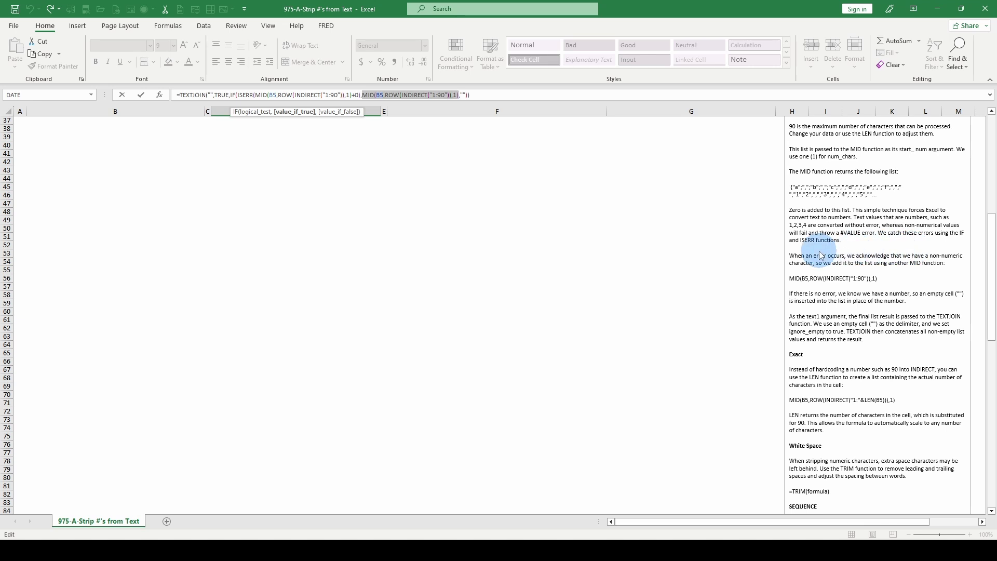
scroll(819, 251, down, 1)
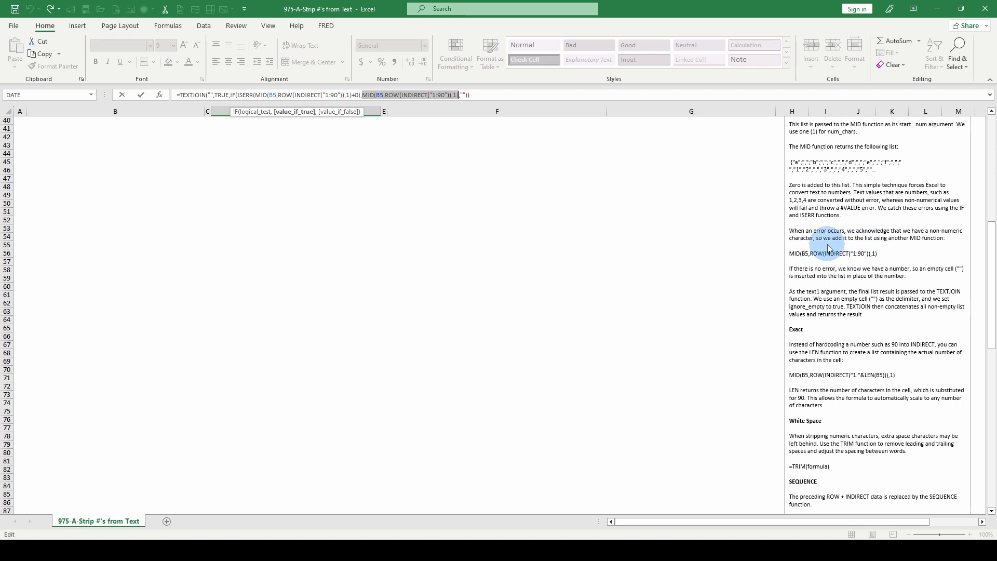
scroll(842, 265, down, 1)
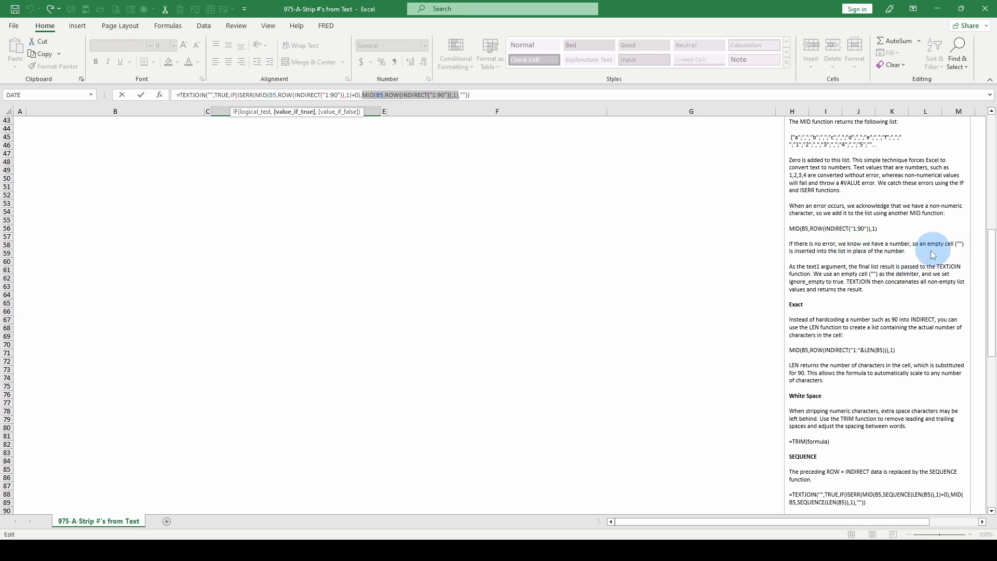
scroll(831, 265, down, 1)
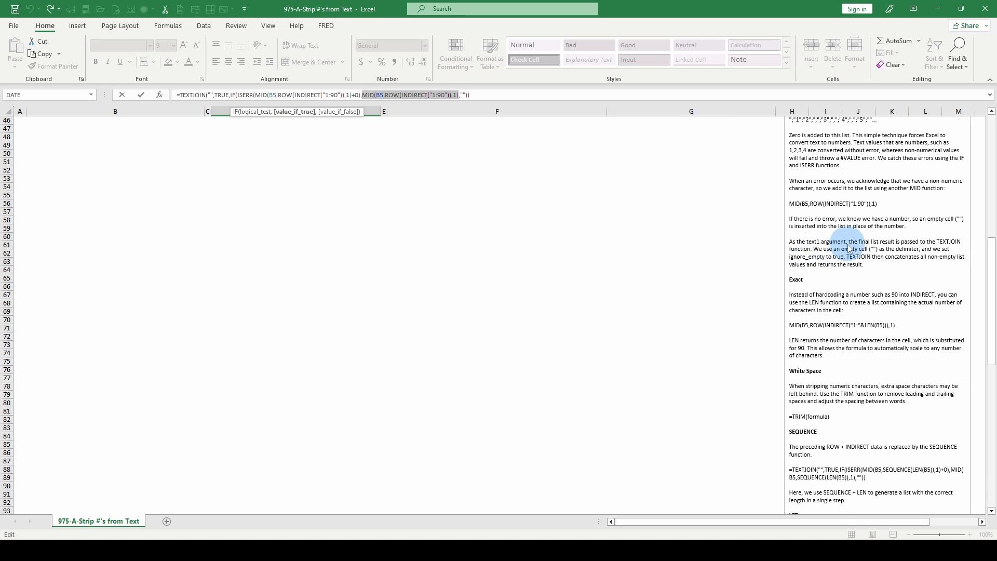
scroll(836, 250, down, 1)
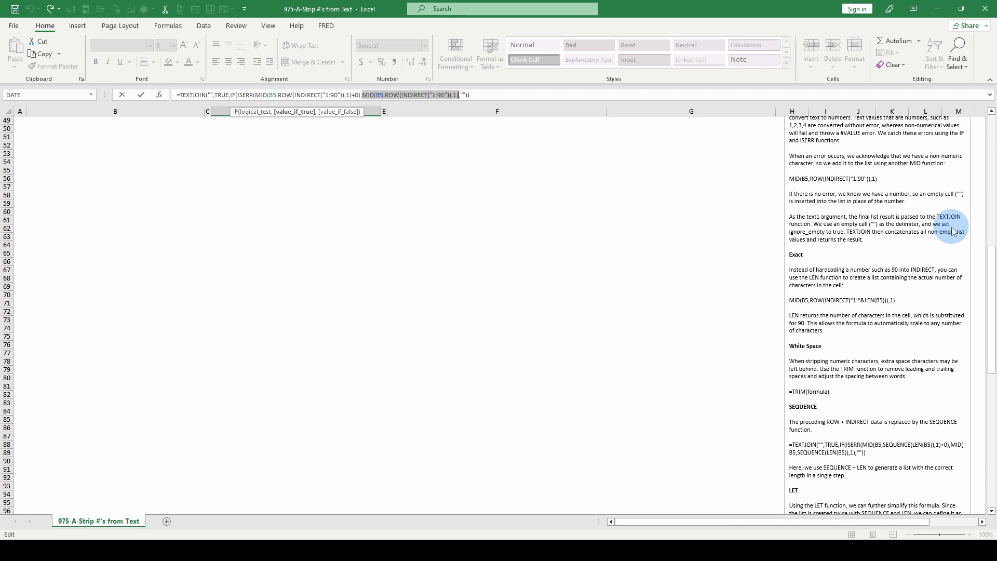
scroll(840, 235, down, 1)
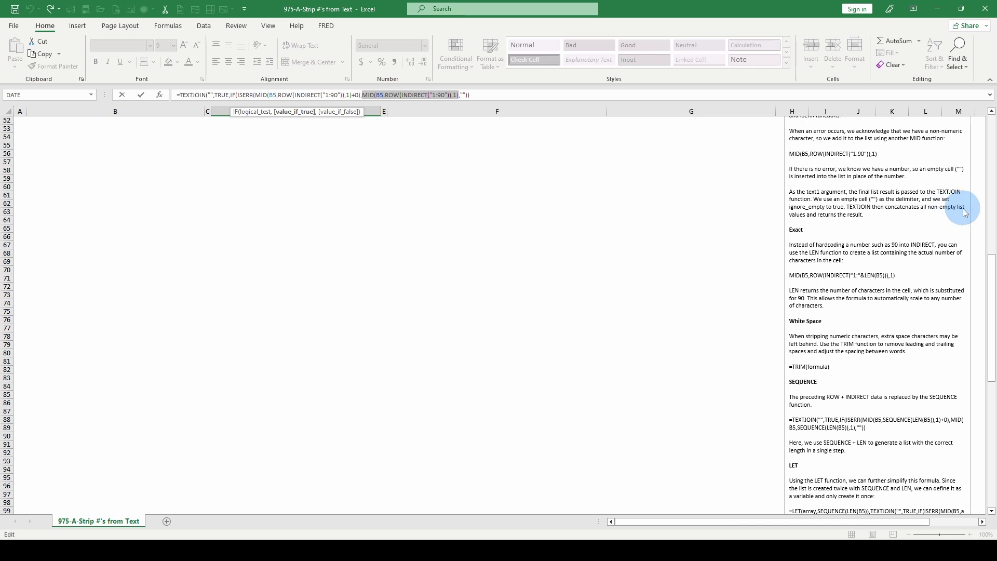
scroll(853, 252, down, 1)
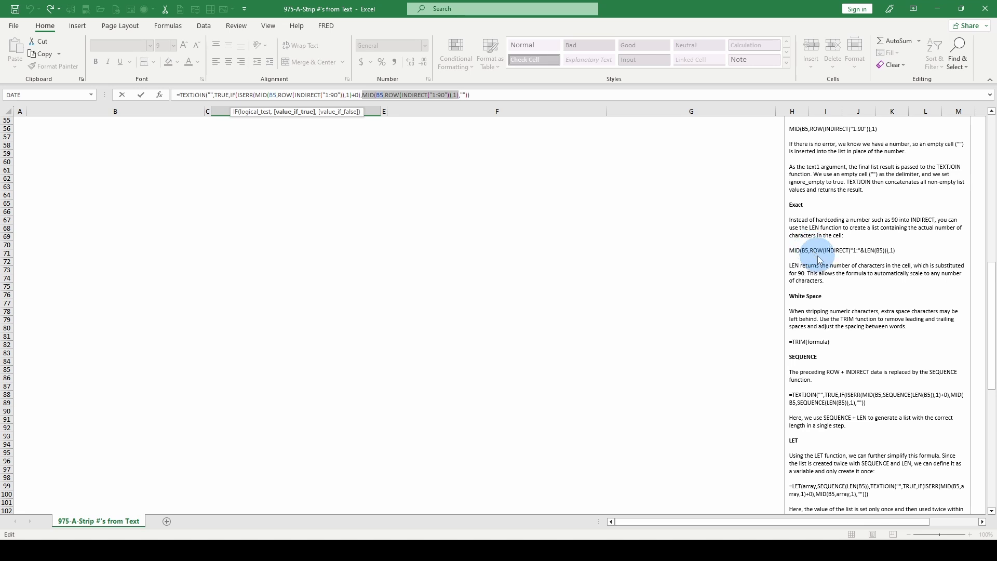
scroll(846, 252, down, 1)
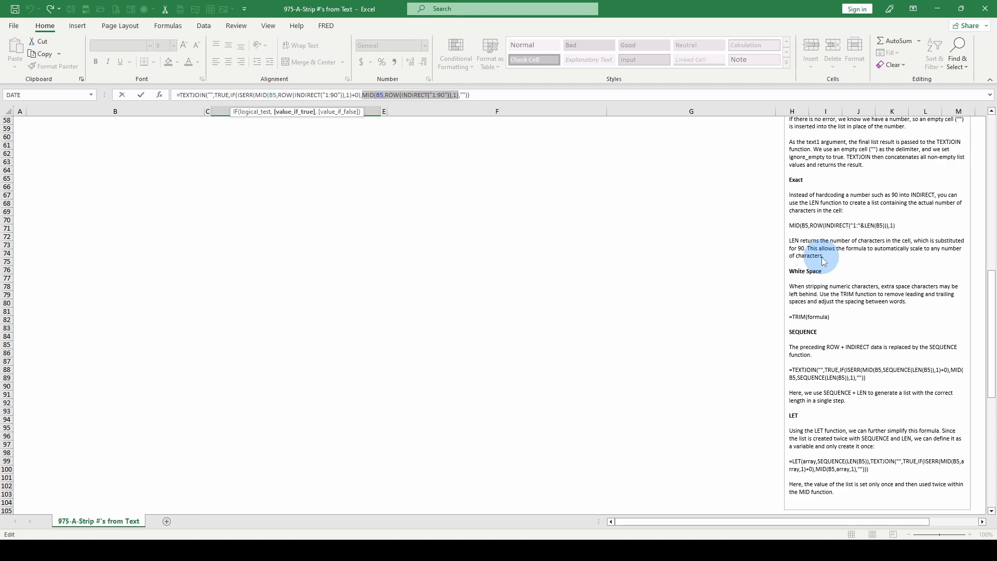
Review the notes' White Space, SEQUENCE and LET sections for the TRIM function and the simplified formula variants
scroll(550, 294, up, 14)
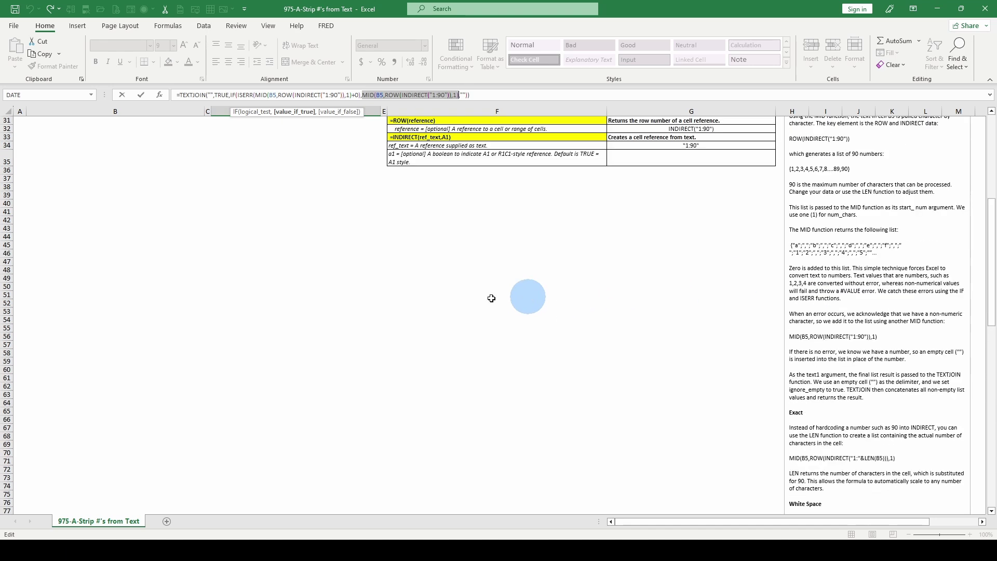
scroll(68, 280, up, 5)
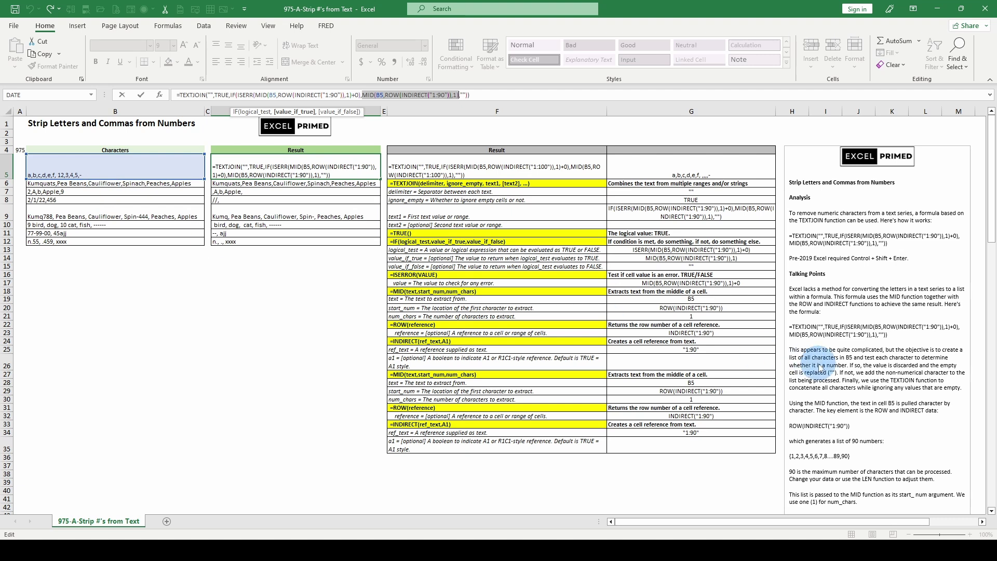
scroll(818, 366, down, 12)
scroll(820, 370, down, 4)
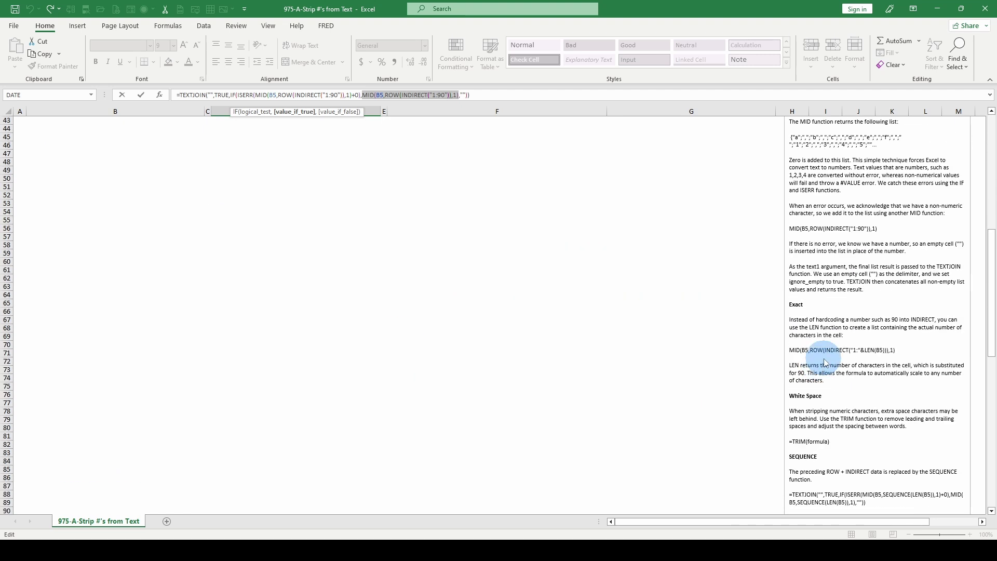
scroll(810, 368, down, 1)
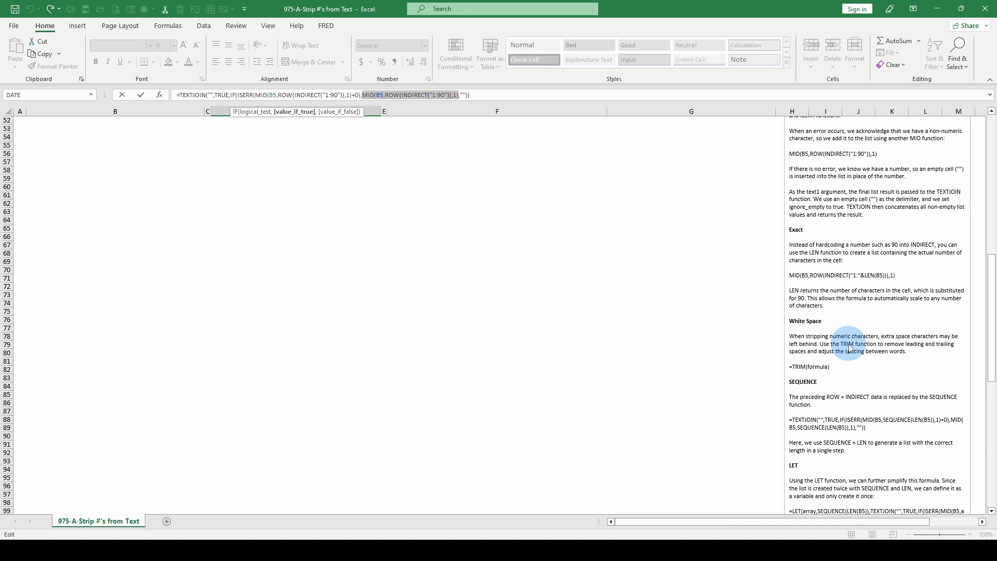
scroll(819, 354, down, 1)
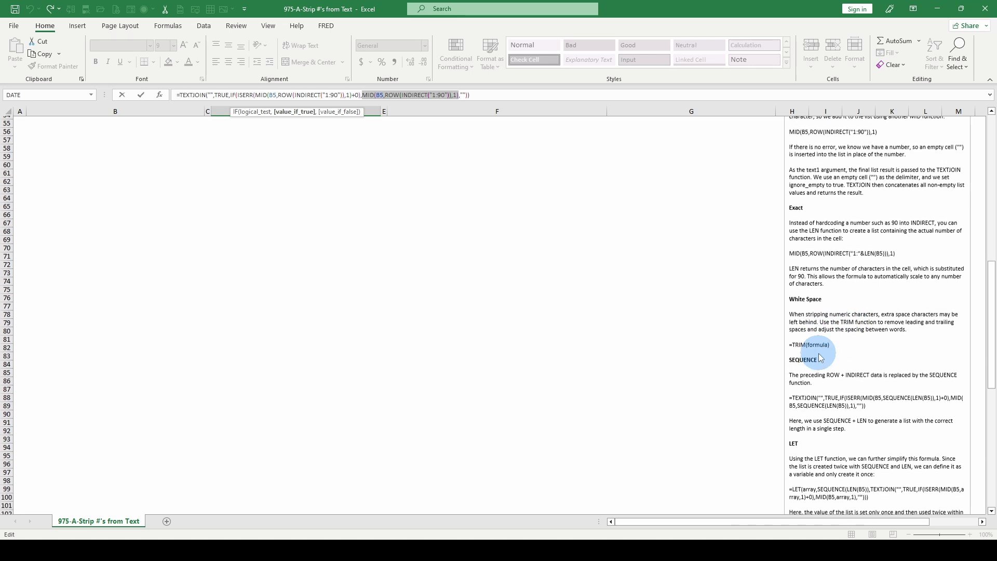
scroll(826, 353, down, 1)
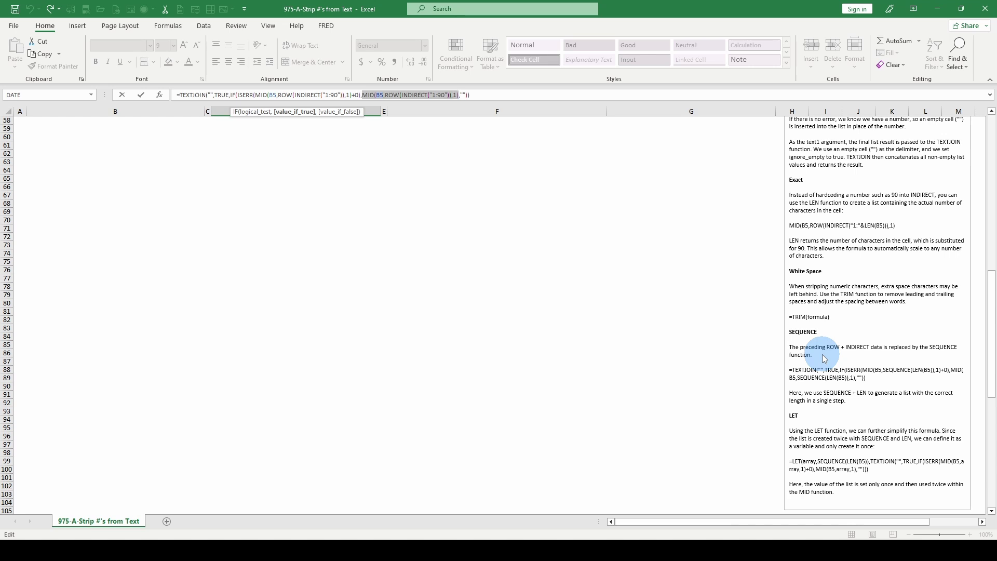
scroll(823, 356, down, 1)
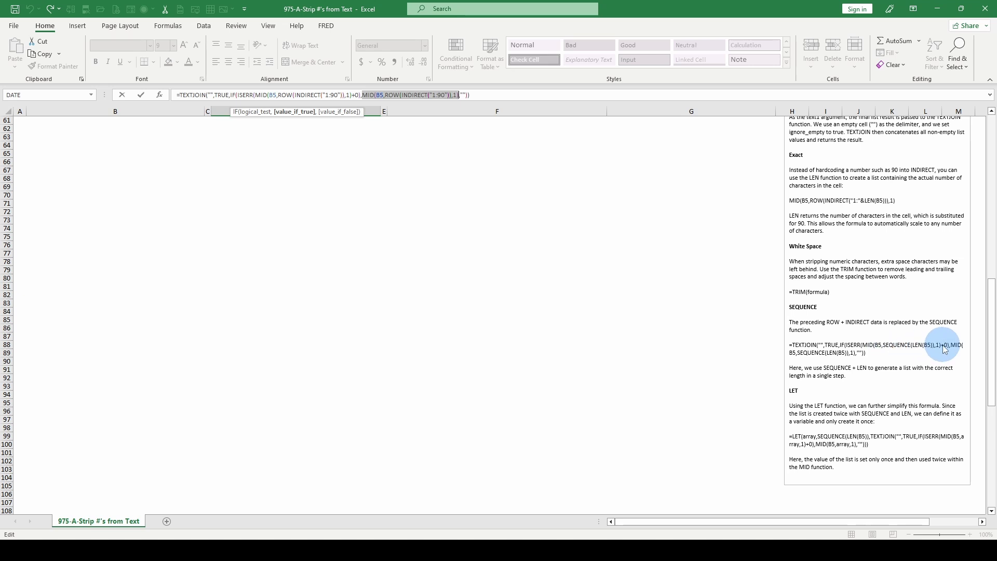
scroll(854, 364, down, 1)
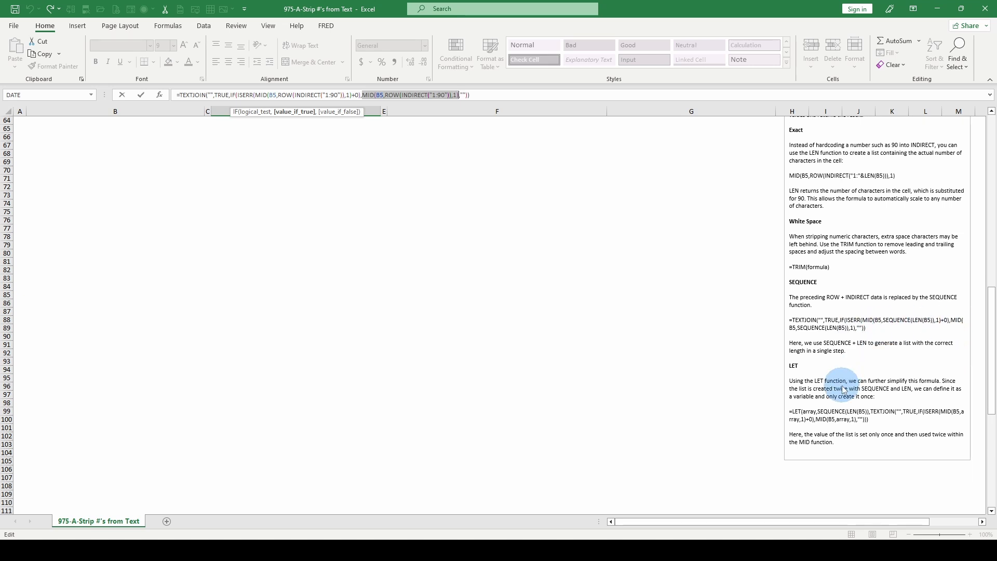
scroll(844, 390, up, 20)
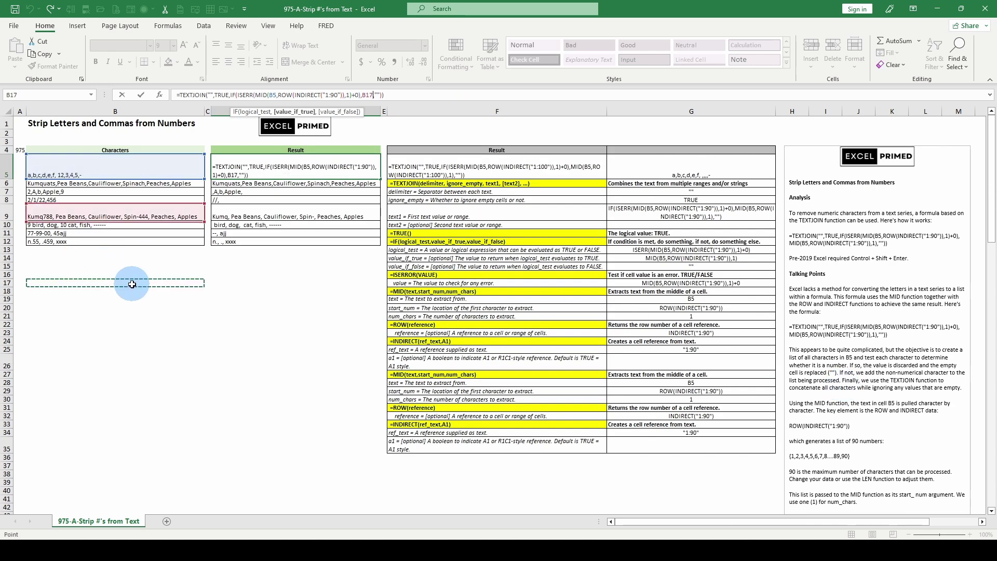
click(133, 282)
key(F2)
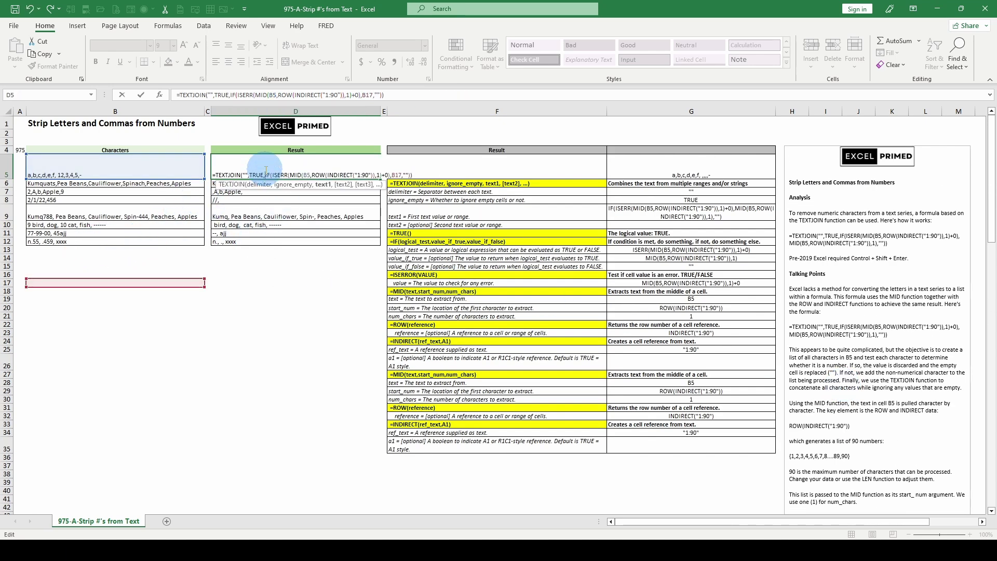
key(Escape)
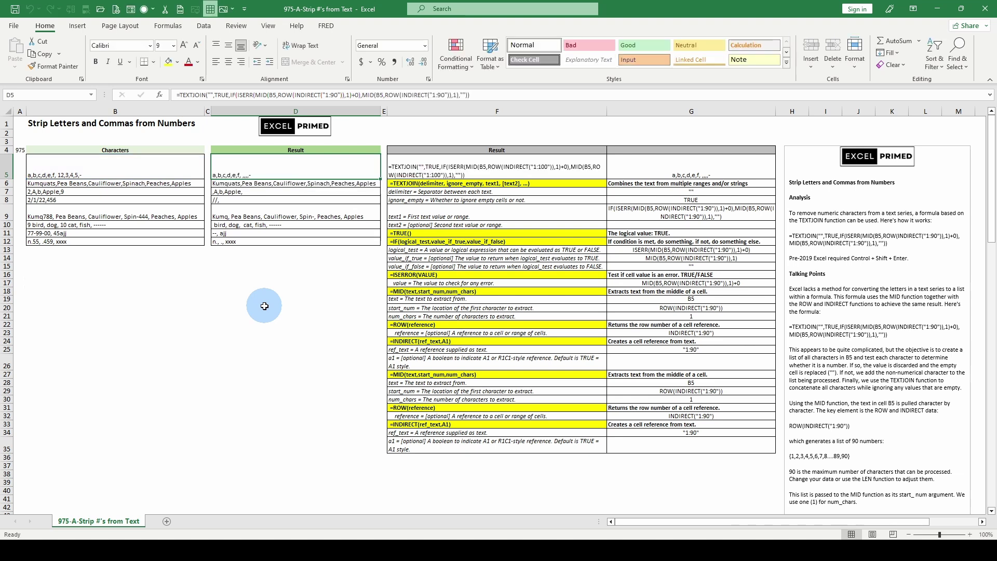
Evaluate the IF function's logical_test and value_if_true arguments in D5 within an expanded formula bar, and discard the evaluated arrays
click(250, 93)
click(253, 112)
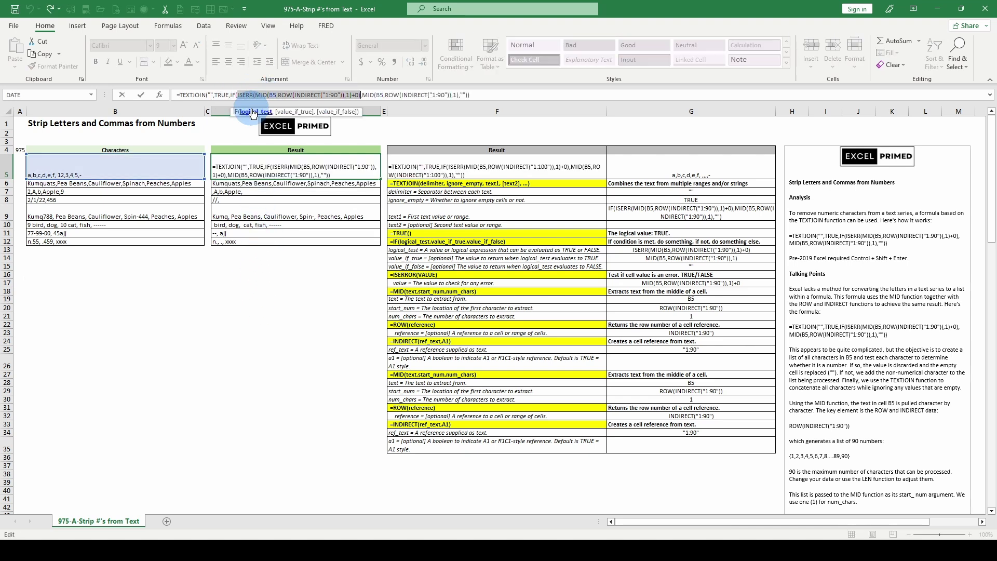
key(F9)
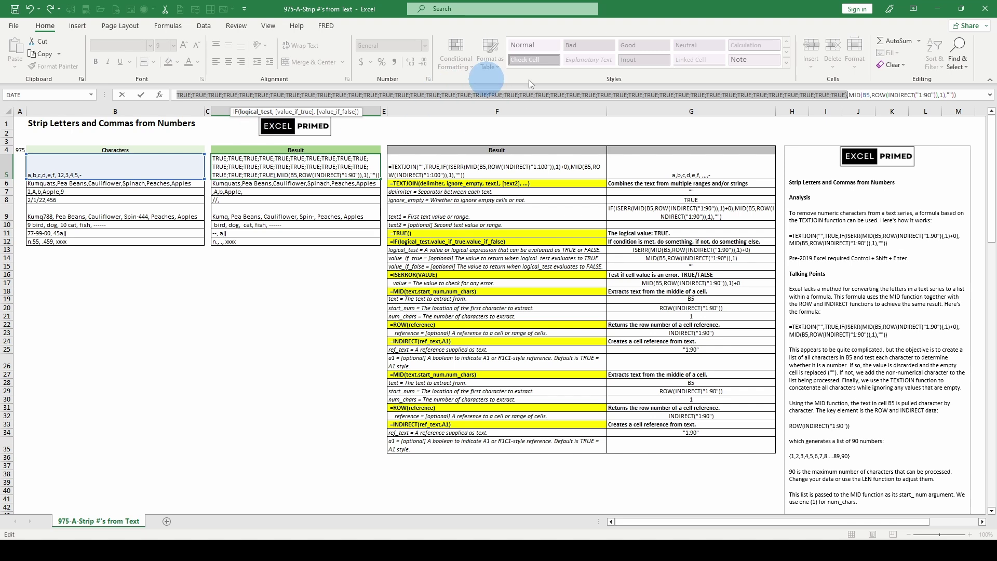
click(989, 96)
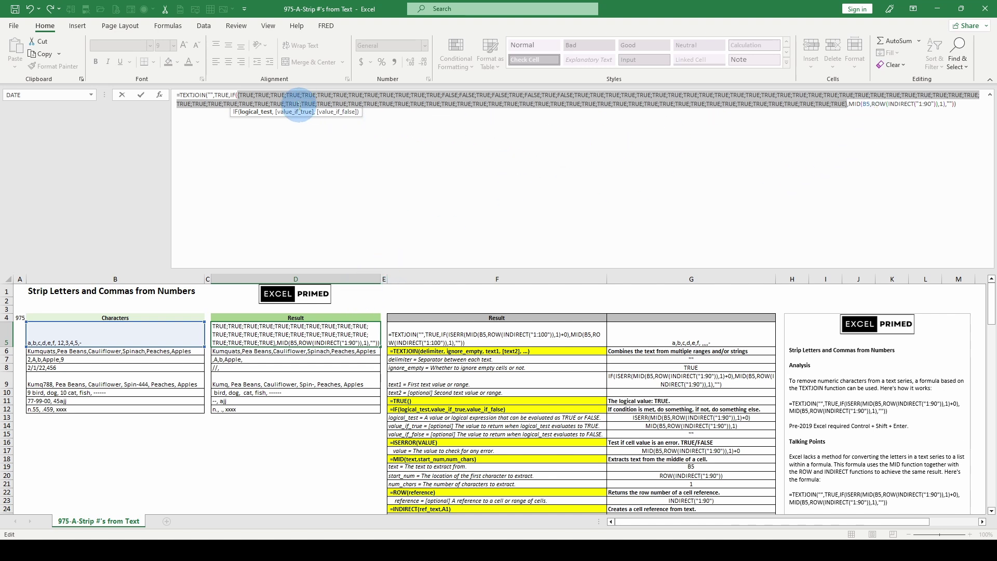
click(291, 112)
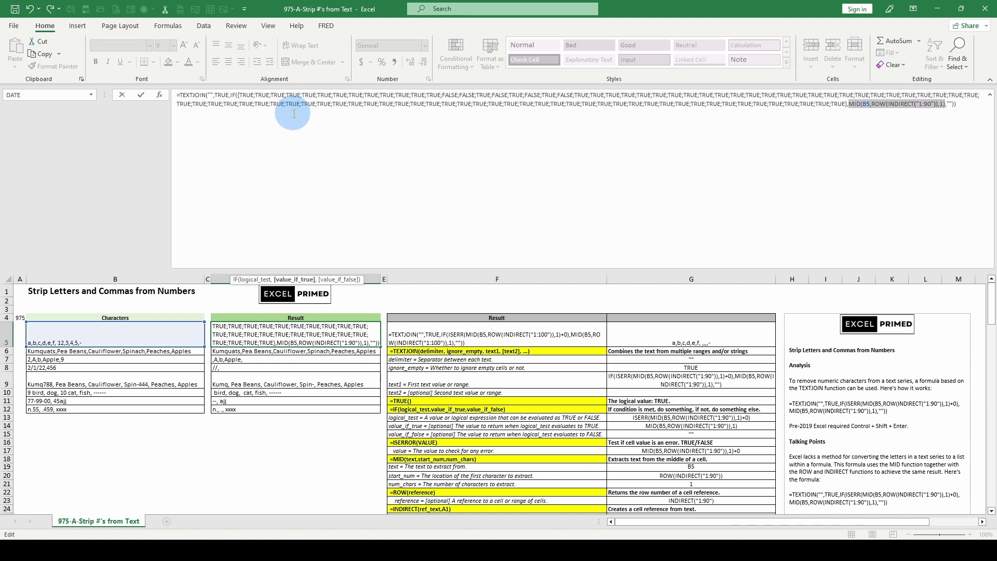
key(F9)
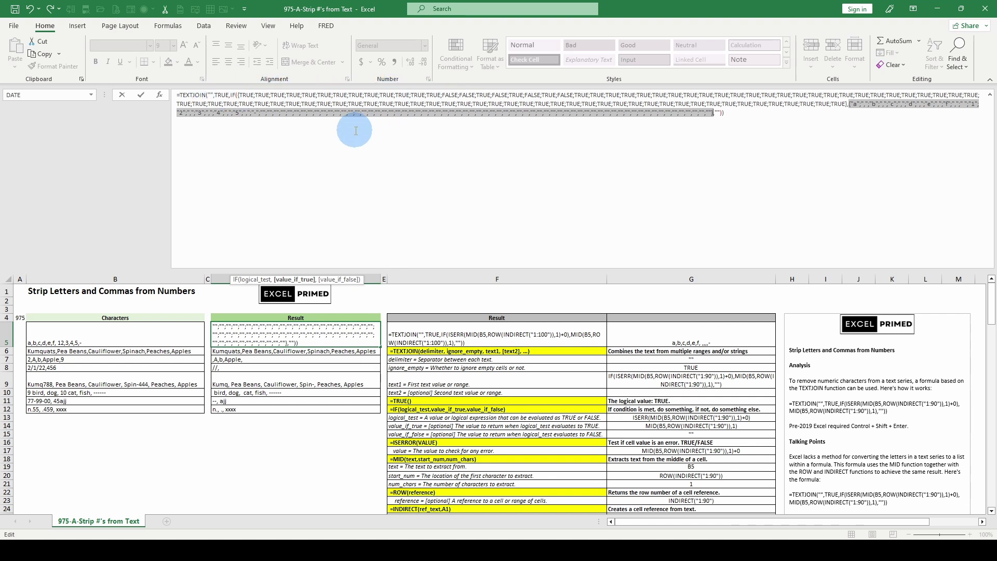
key(Escape)
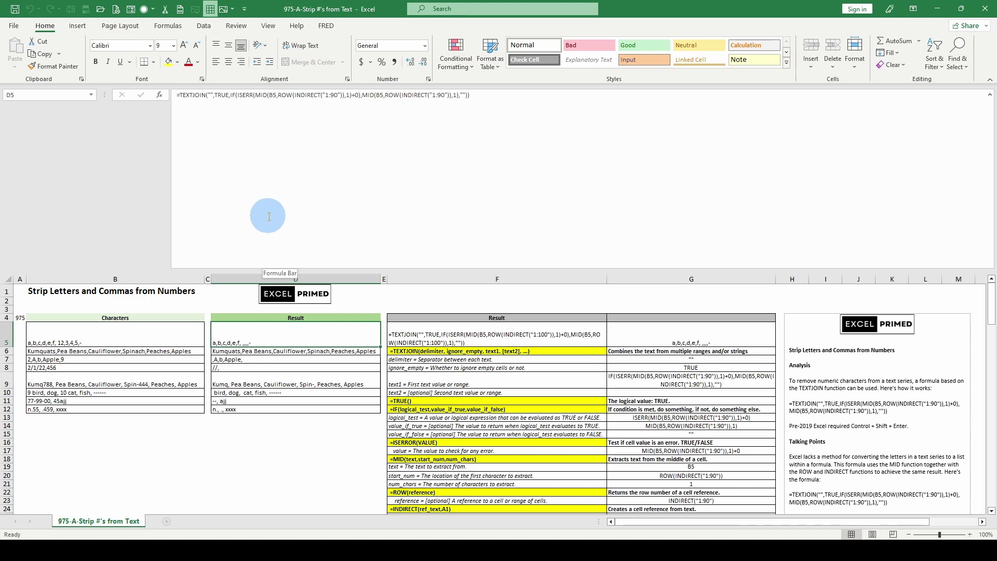